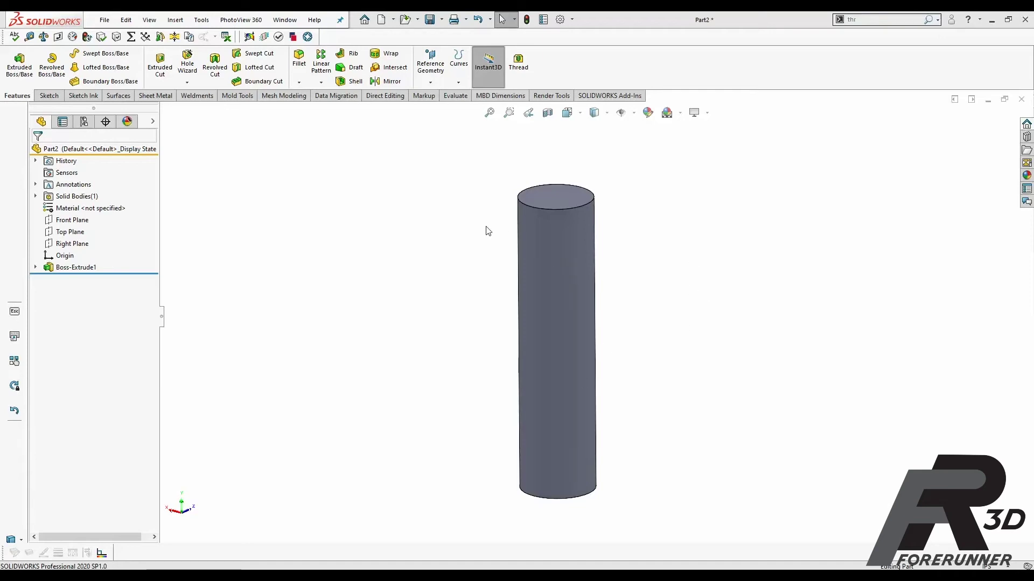
Look over the extruded cylinder, then bring up the ANSI External Screw Threads chart in Chrome.
mouse_move(462, 249)
middle_mouse_down()
mouse_move(434, 236)
mouse_move(441, 253)
middle_mouse_up()
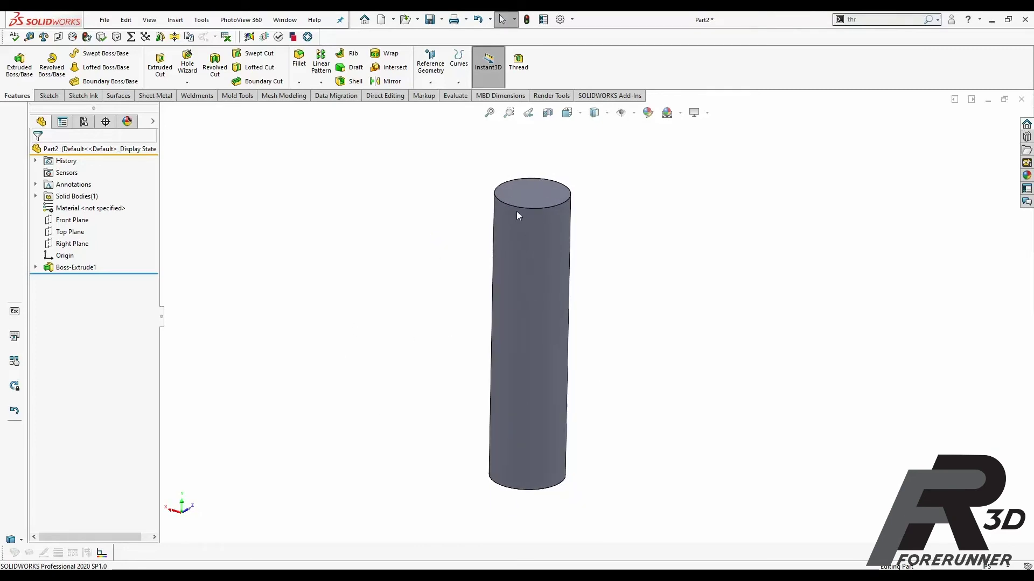
left_click(547, 290)
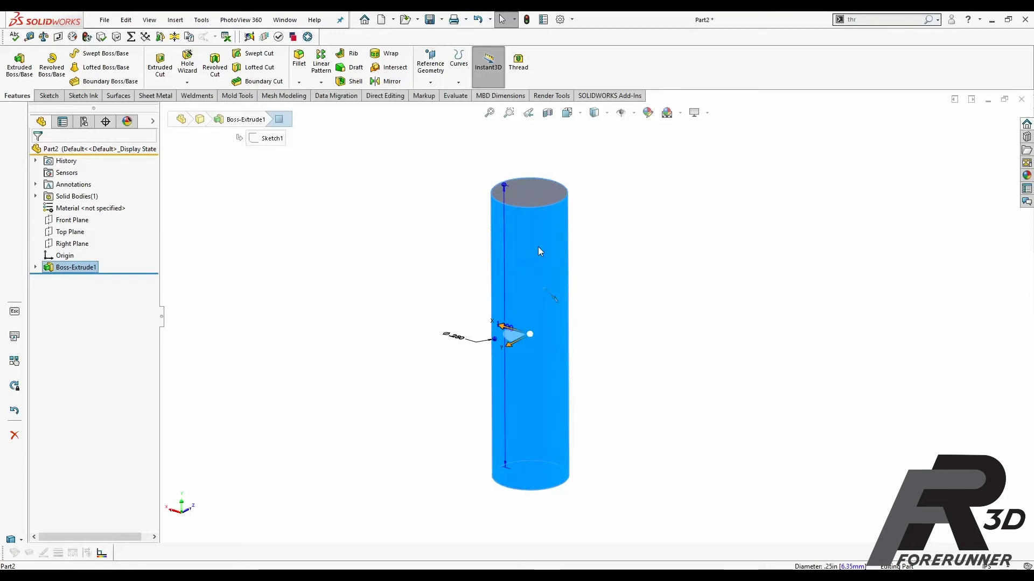
left_click(650, 272)
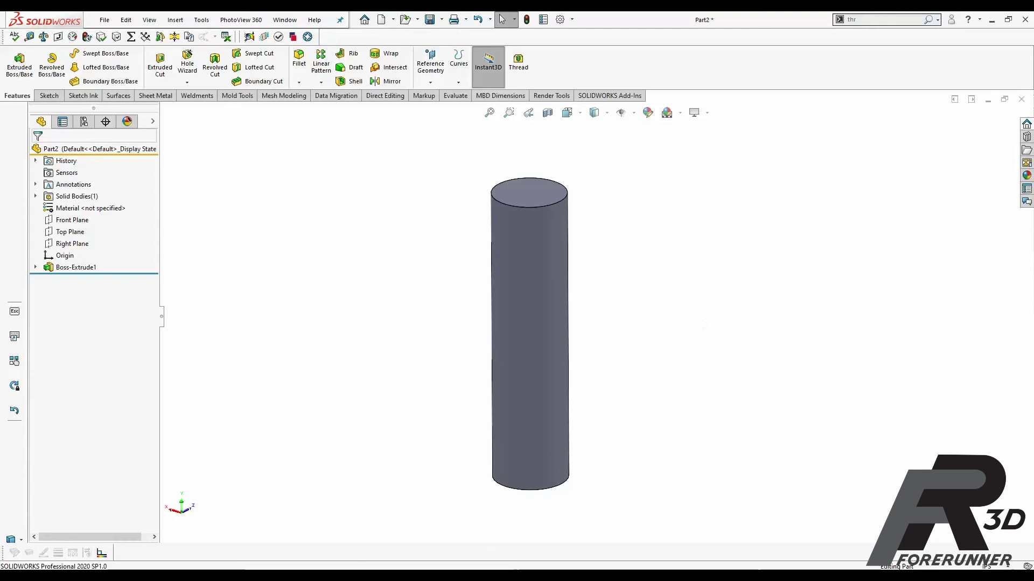
mouse_move(304, 567)
left_click(199, 538)
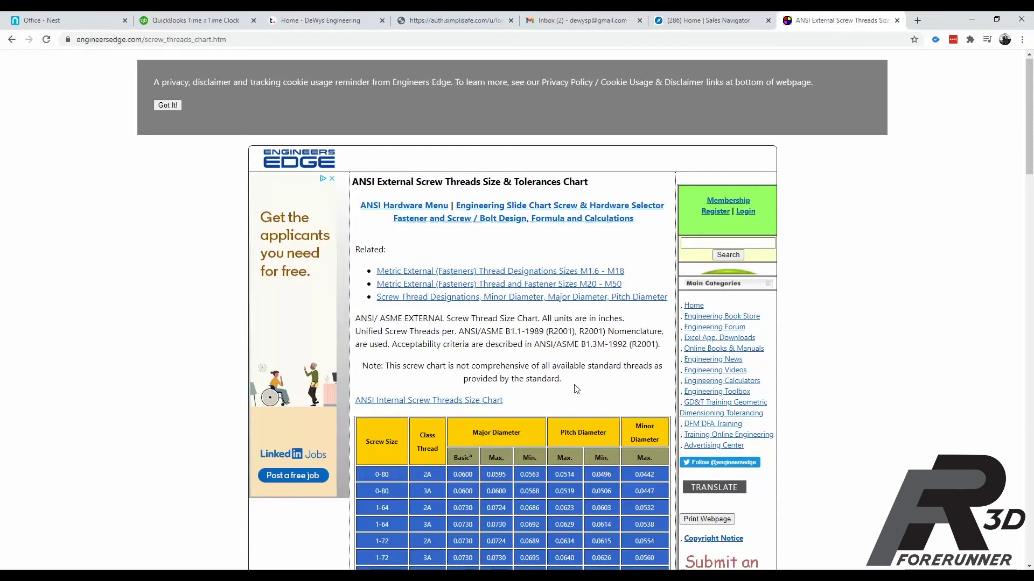
Scroll the Engineers Edge chart to the 1/4-20 rows: 0.2500 in major, 0.1876 in minor diameter.
scroll(584, 388, "down", 4)
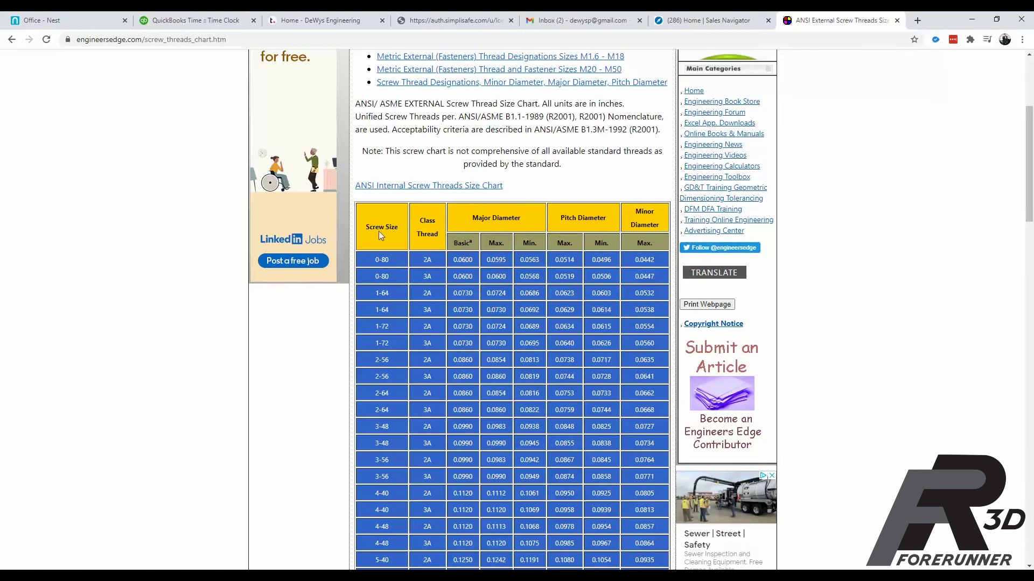
scroll(372, 348, "down", 5)
scroll(380, 361, "up", 4)
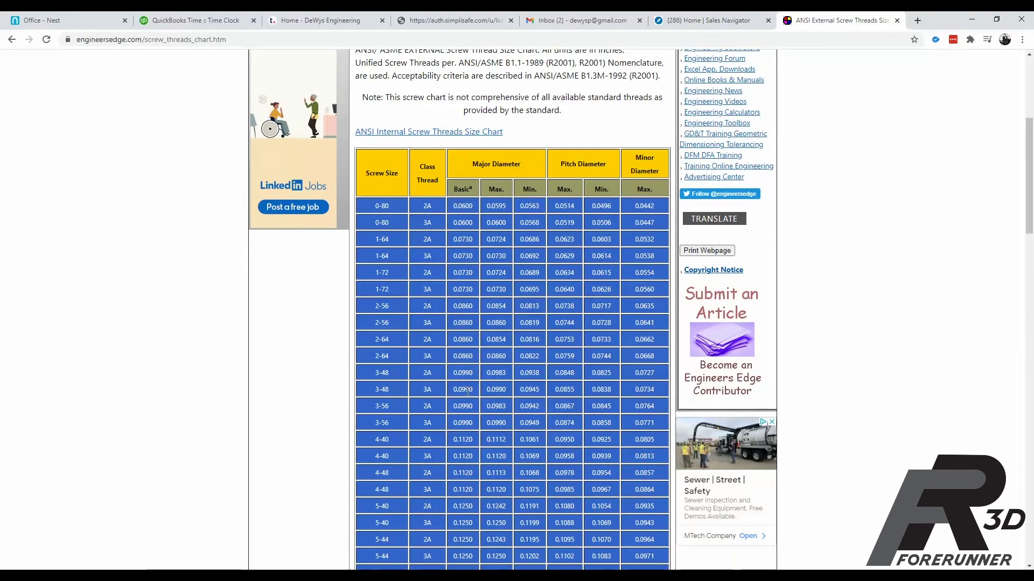
scroll(467, 391, "down", 7)
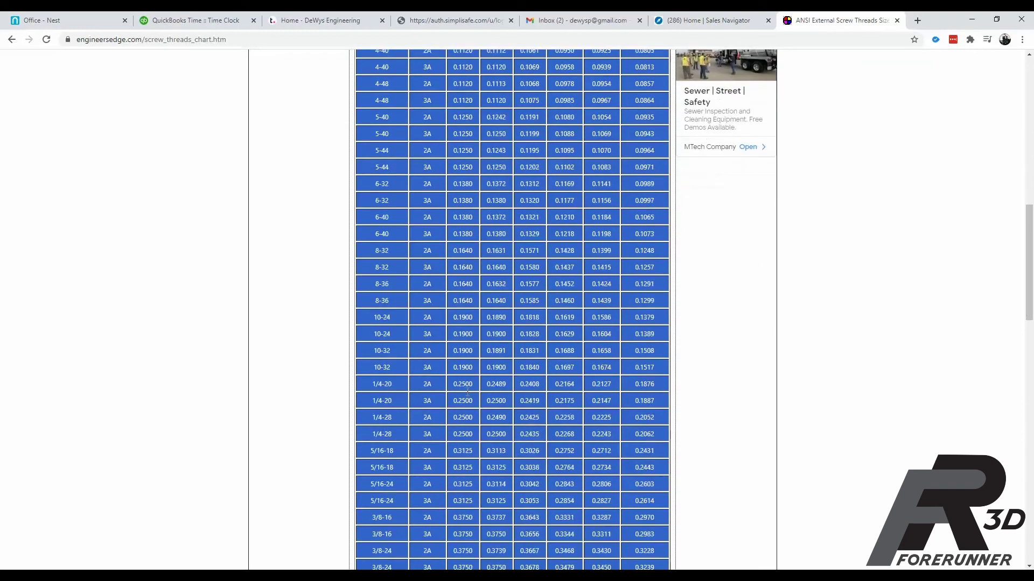
scroll(467, 392, "down", 1)
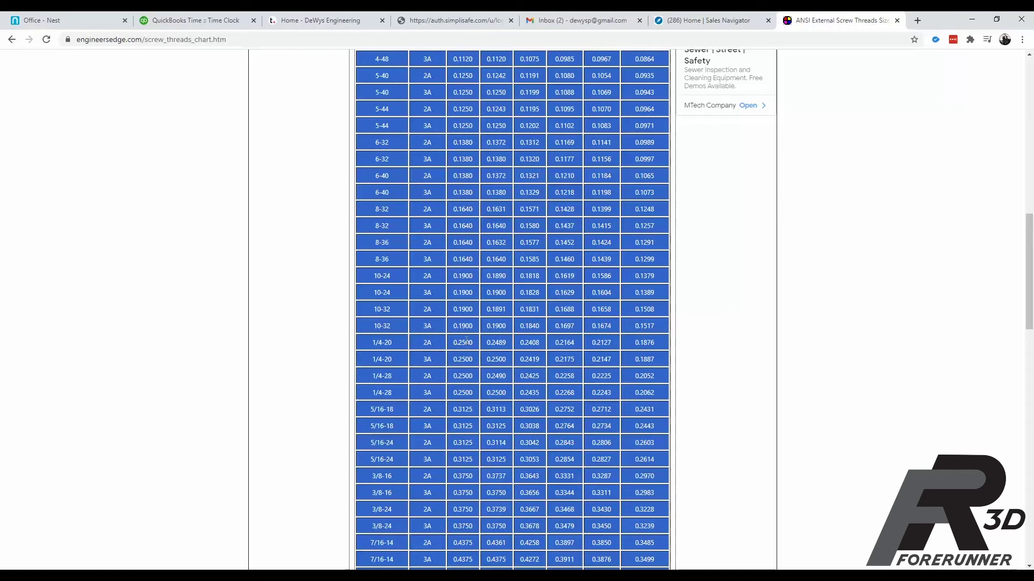
Return to SOLIDWORKS, toggle Instant3D, and reset the cylinder to an isometric view.
left_click(969, 22)
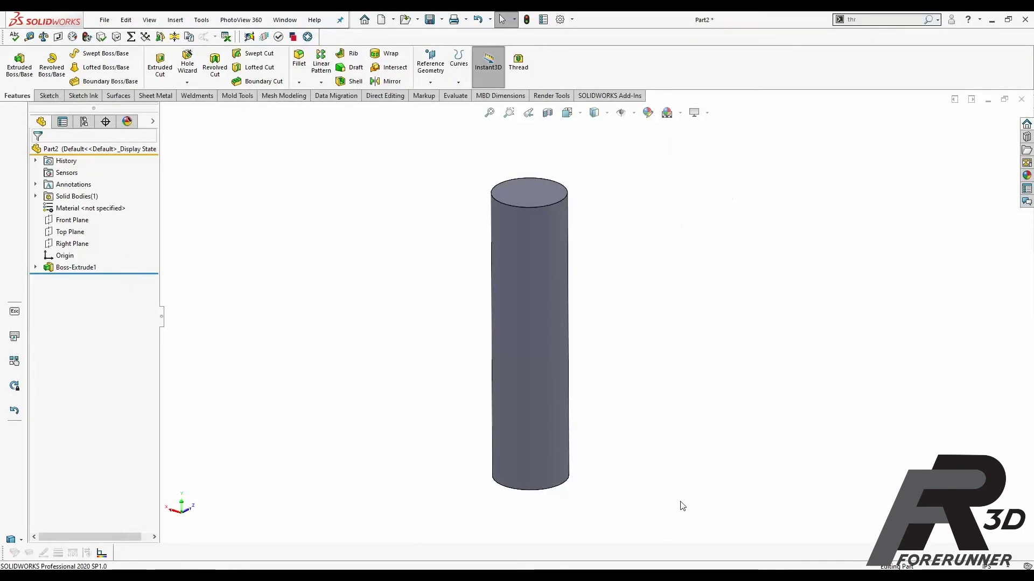
left_click(482, 85)
left_click(530, 236)
middle_click_drag(380, 237, 588, 403)
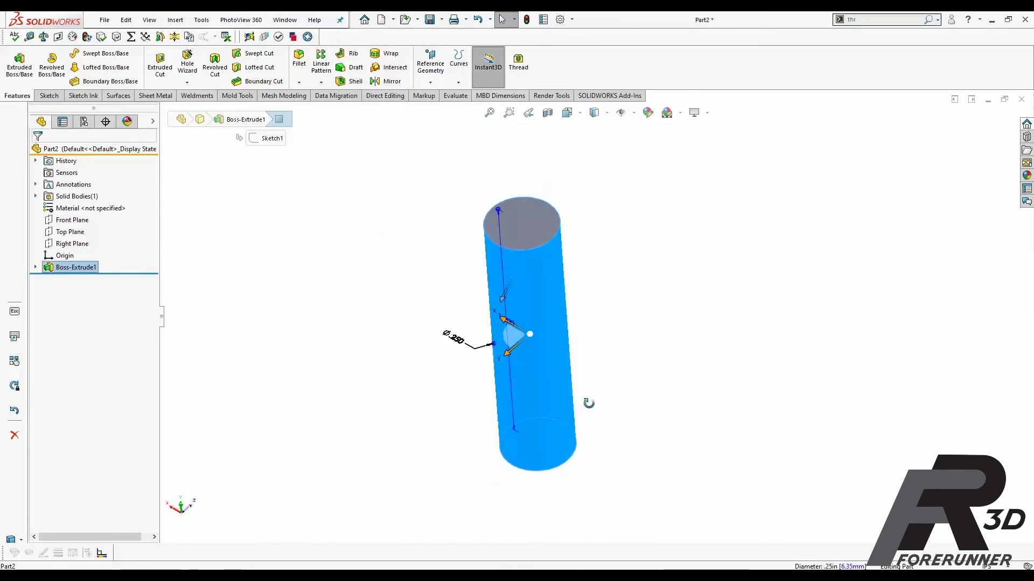
scroll(520, 377, "down", 3)
middle_click_drag(419, 305, 668, 300)
key("Escape")
key("ctrl+7")
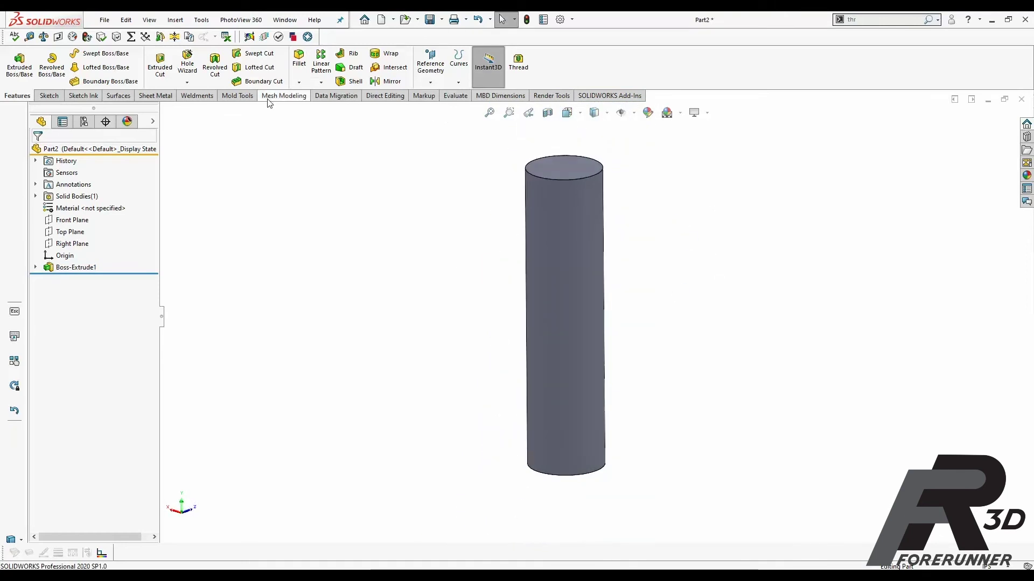
Chamfer the cylinder's bottom and top edges at 0.025 in × 45°.
left_click(299, 84)
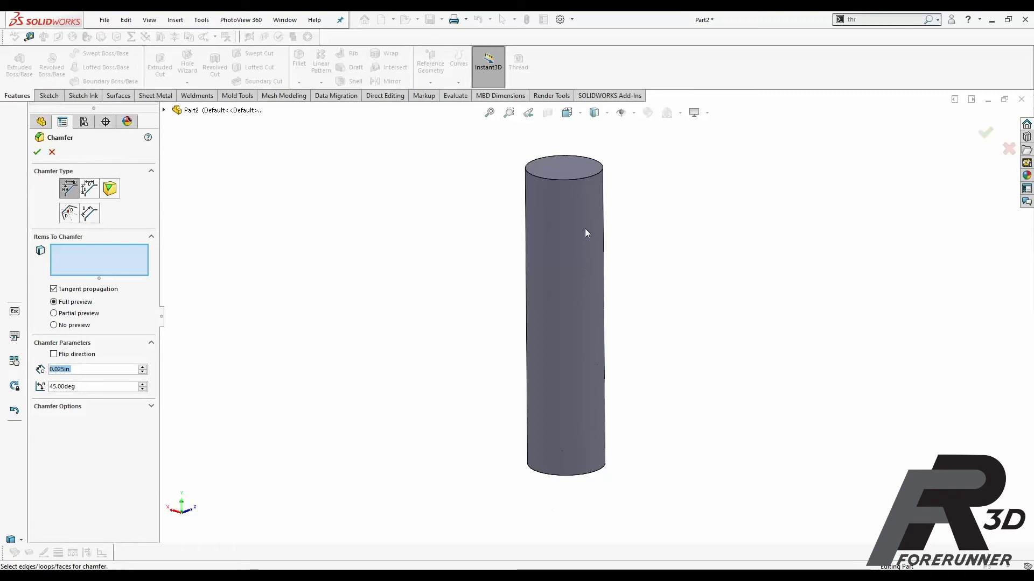
left_click(591, 479)
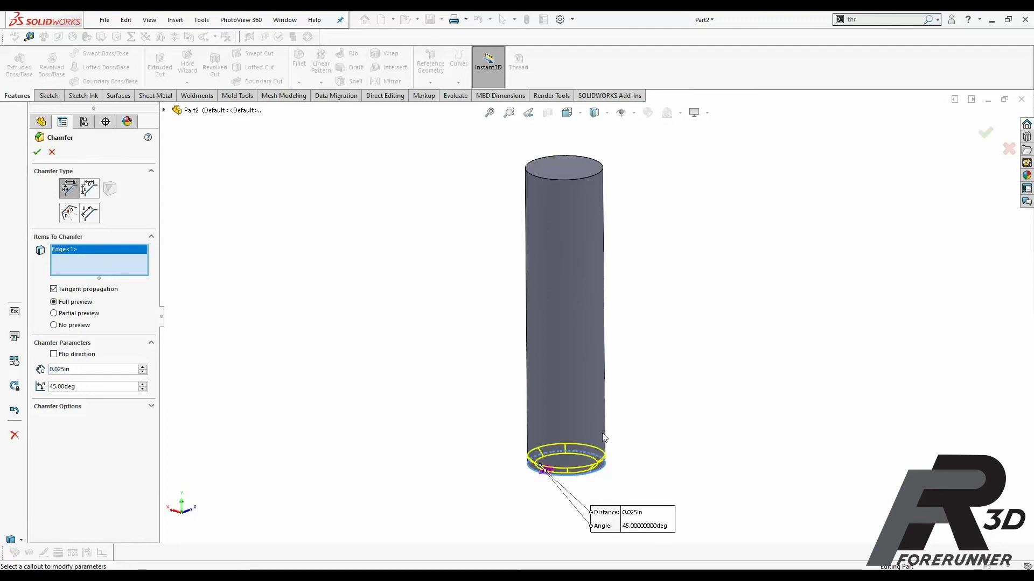
middle_click_drag(563, 487, 531, 524)
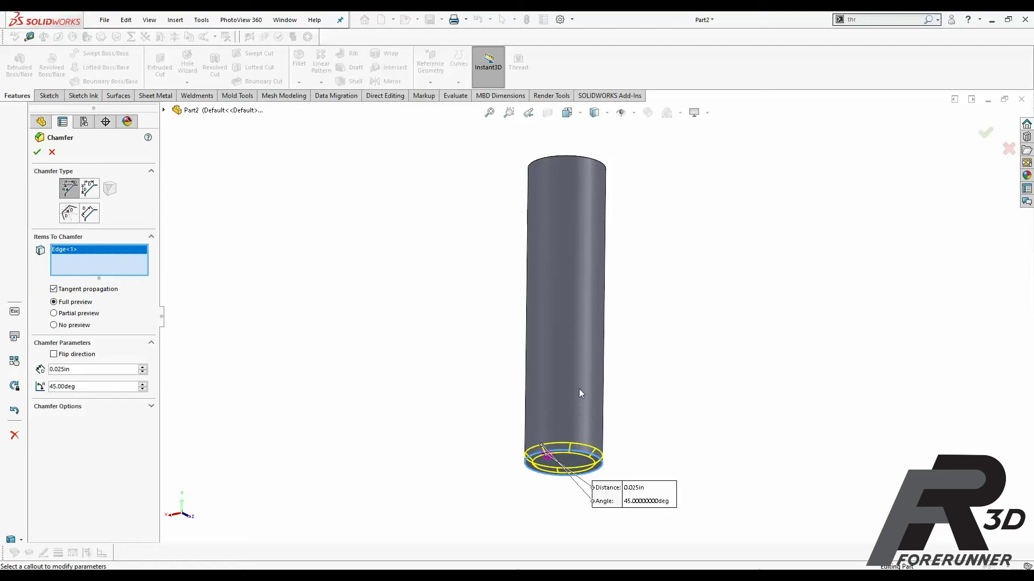
middle_click_drag(608, 273, 564, 195)
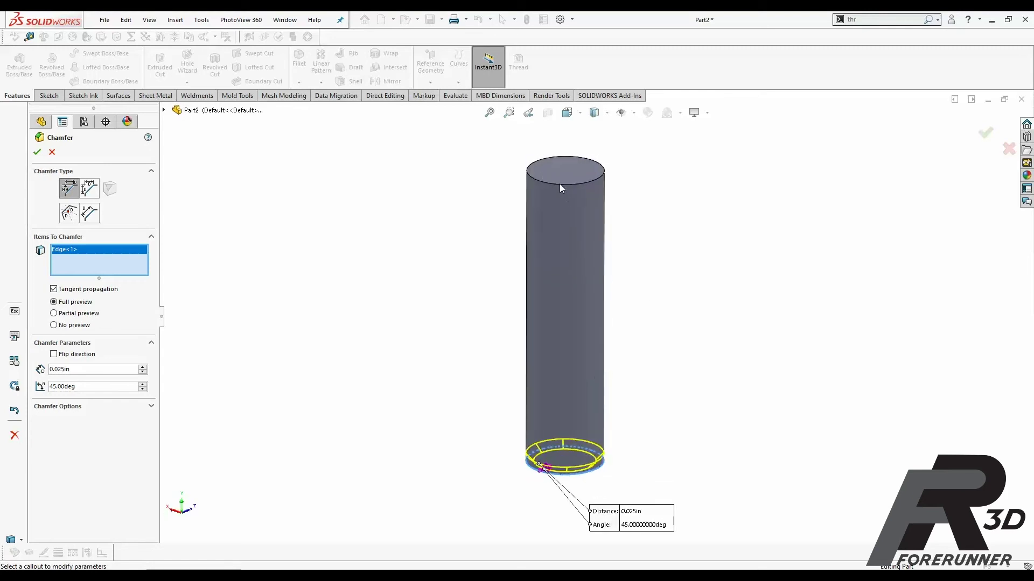
left_click(571, 185)
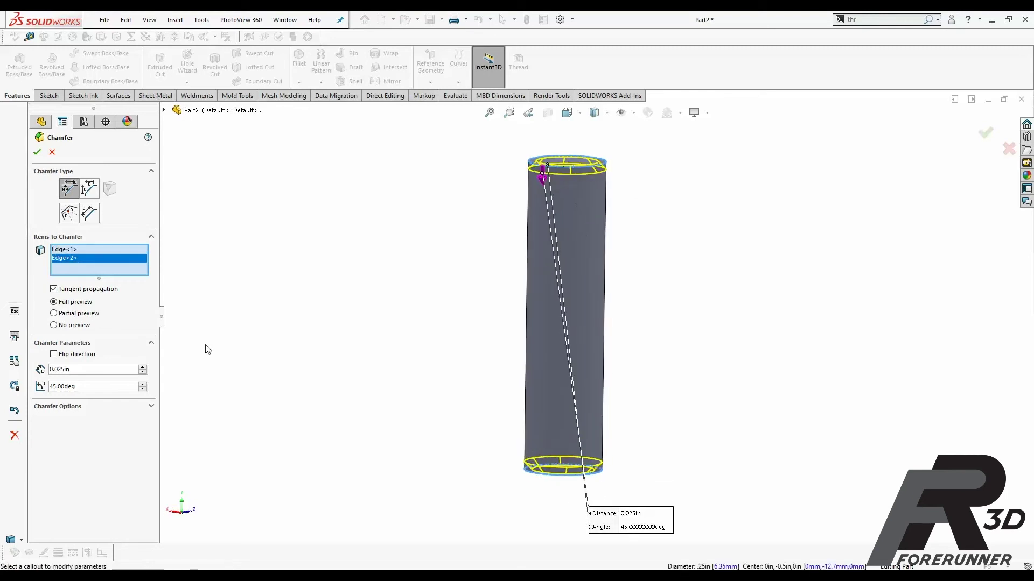
left_click(37, 152)
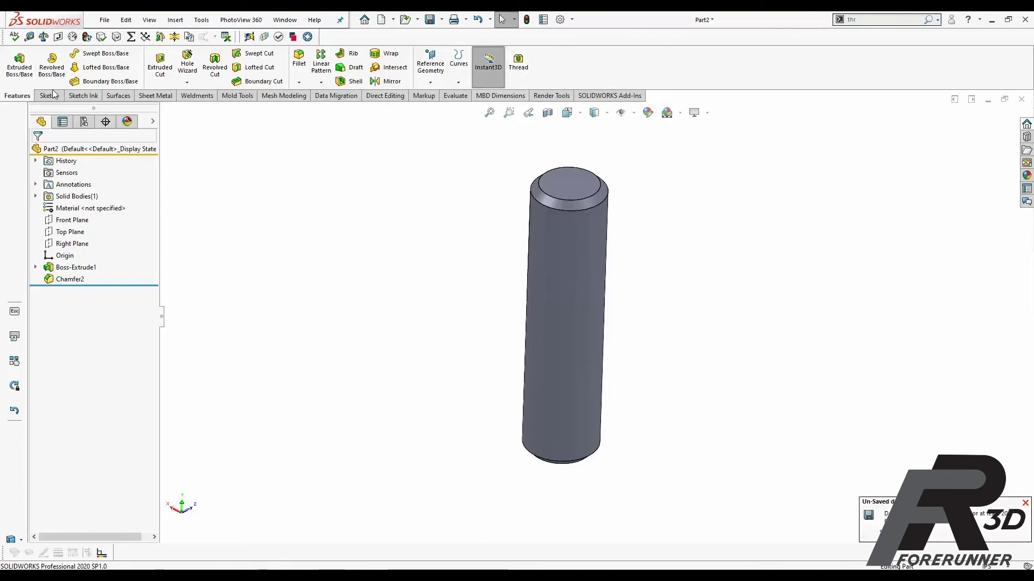
Launch the Thread command by searching commands for 'thr'.
left_click(187, 82)
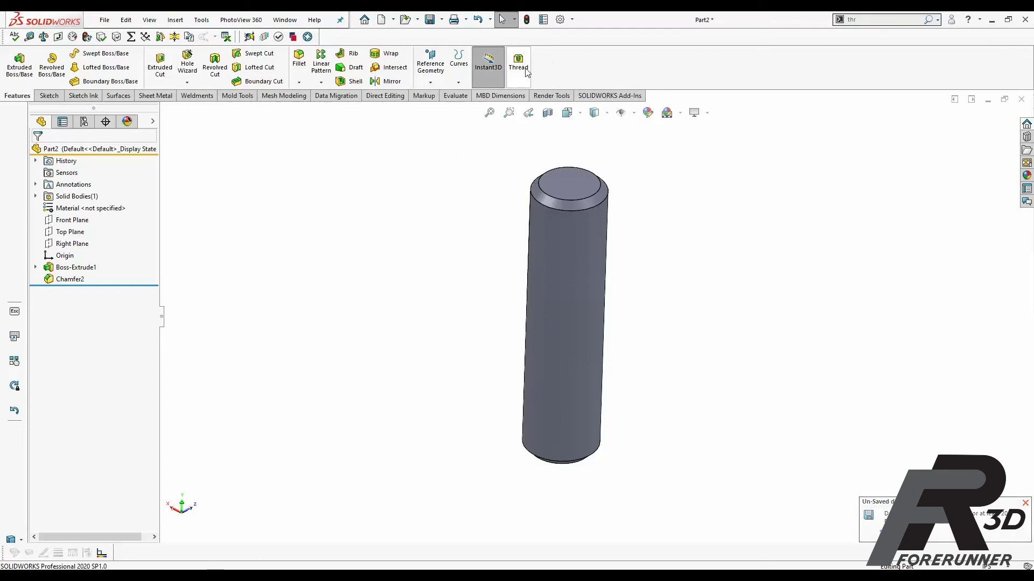
left_click(937, 20)
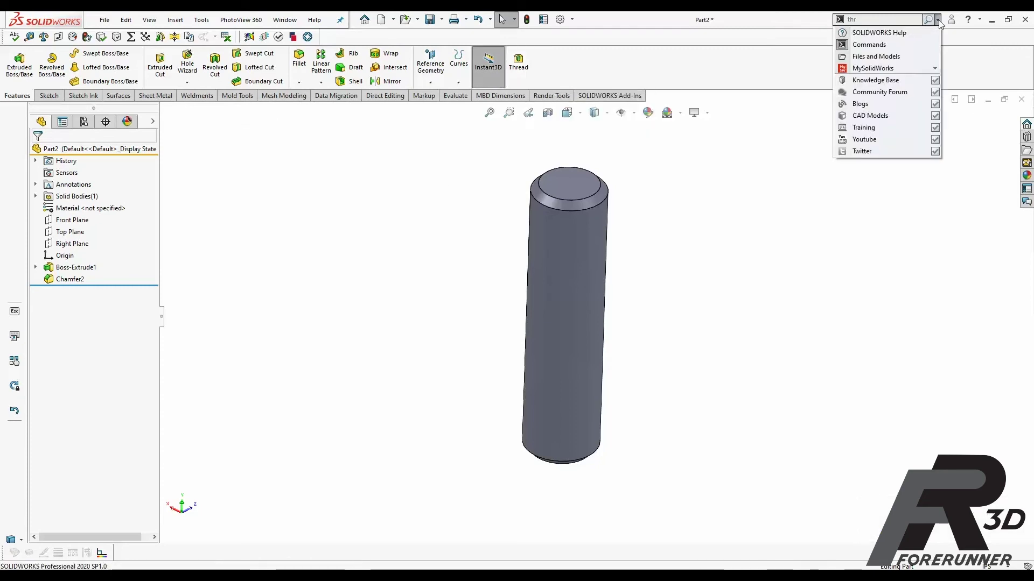
left_click(885, 45)
left_click(876, 20)
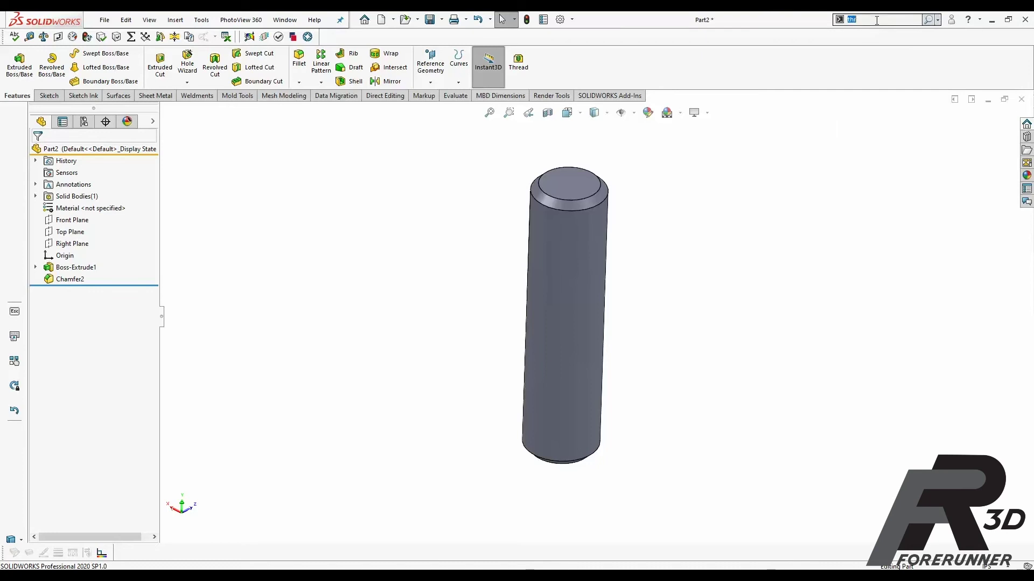
type("th")
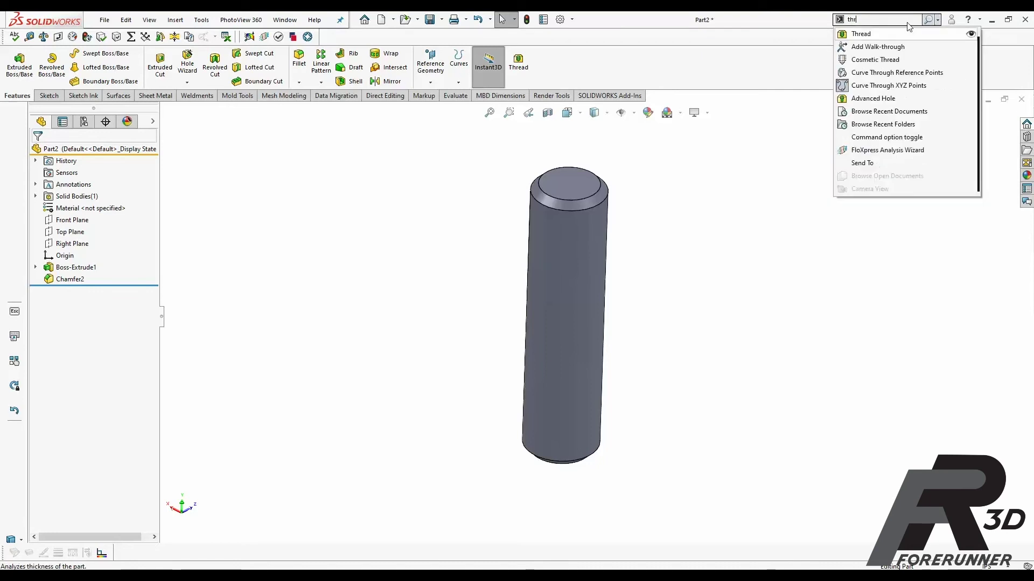
type("r")
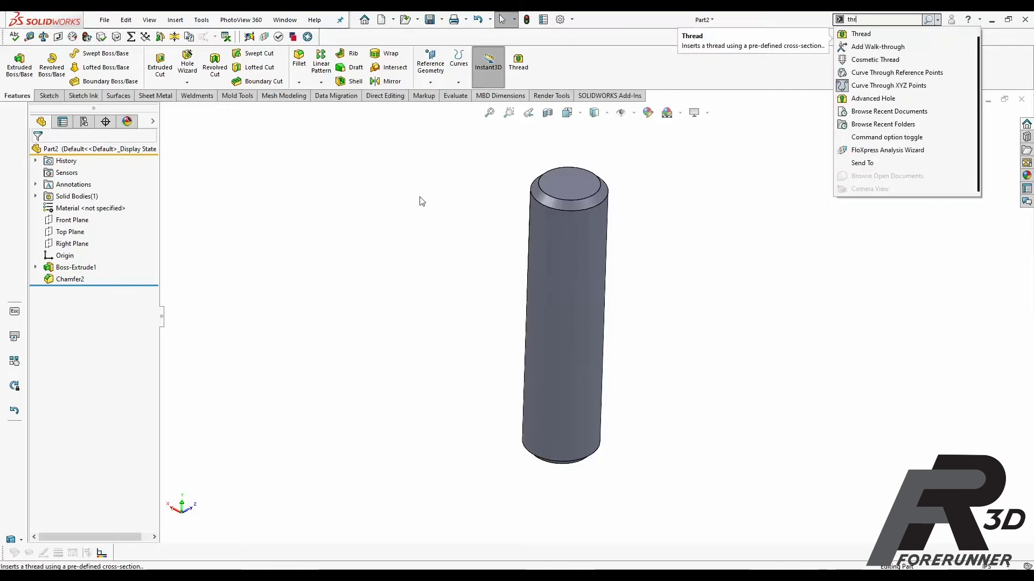
key("Return")
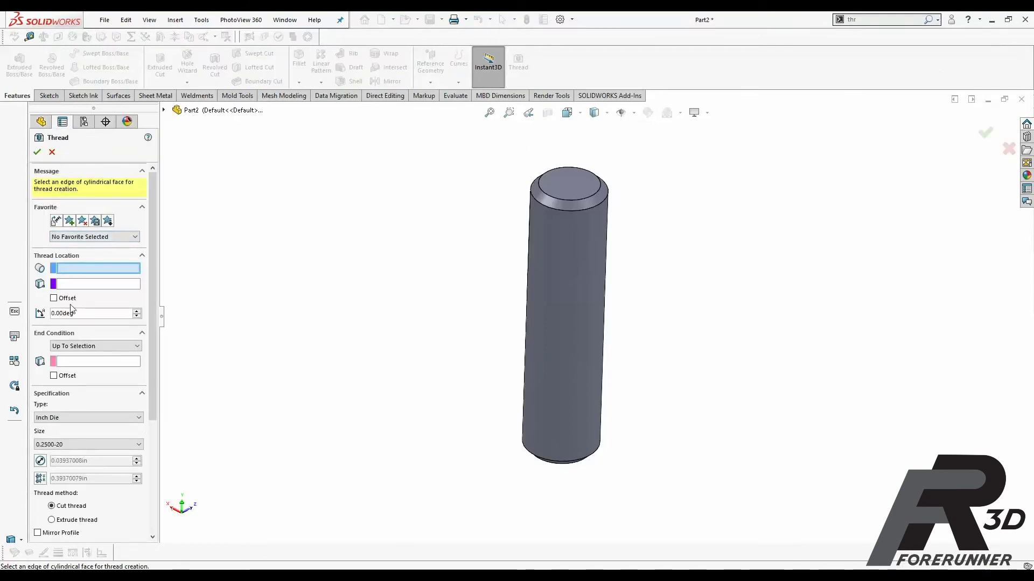
scroll(70, 305, "down", 3)
scroll(72, 305, "up", 3)
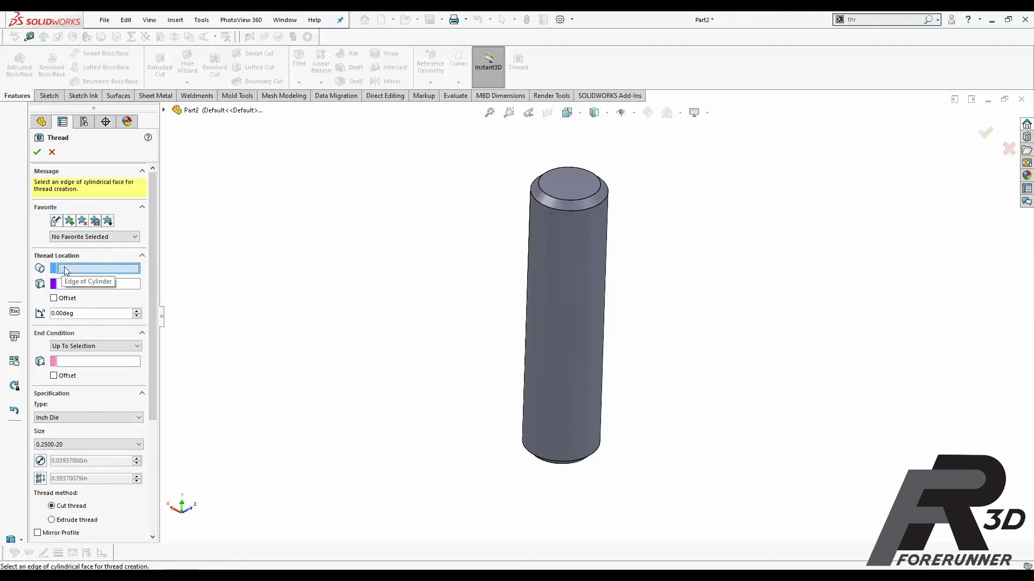
Start the thread at the cylinder's top edge and top face, then begin choosing the end face.
left_click(573, 211)
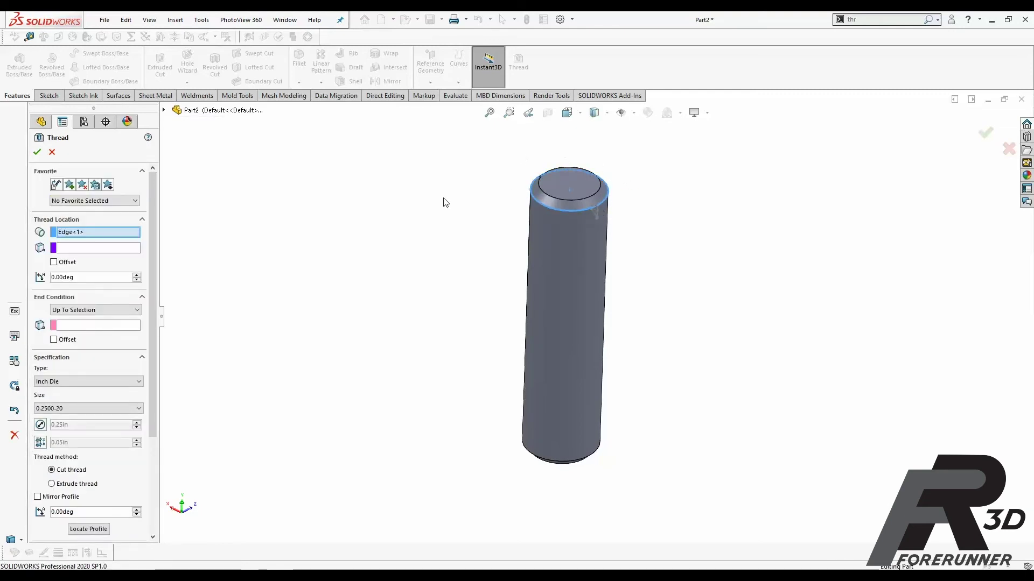
middle_click_drag(603, 479, 598, 433)
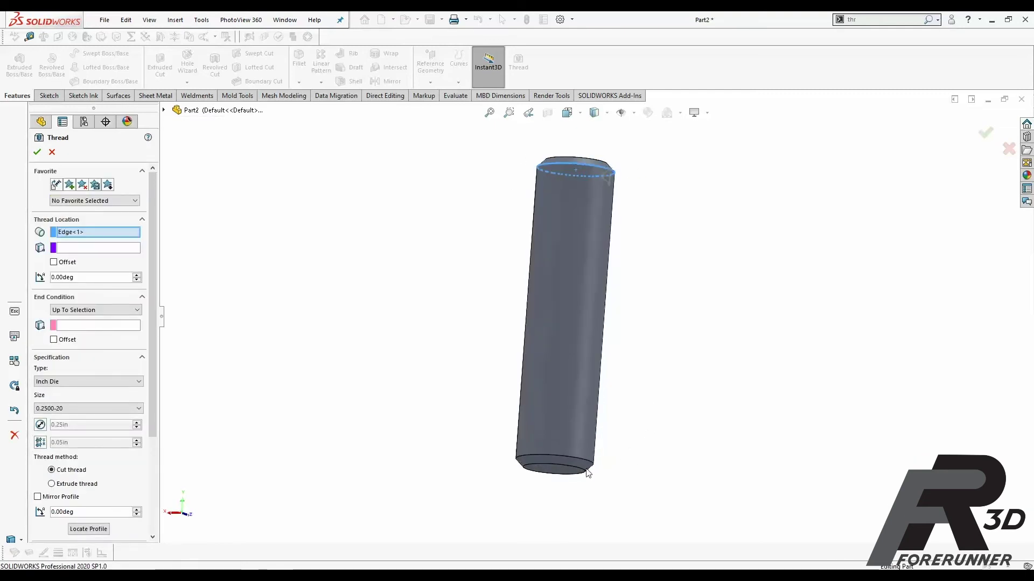
middle_click_drag(653, 233, 641, 316)
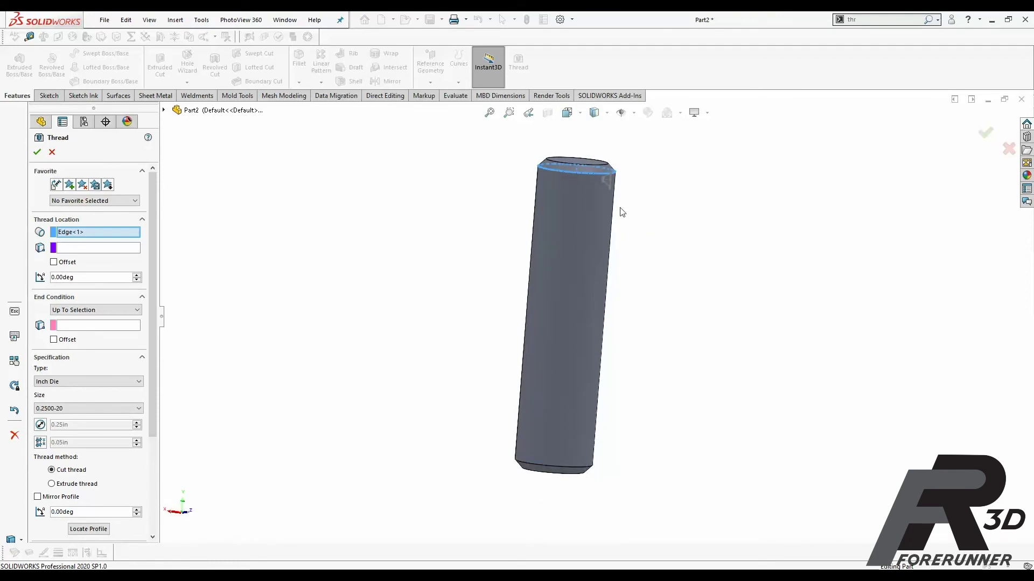
middle_click_drag(618, 210, 613, 256)
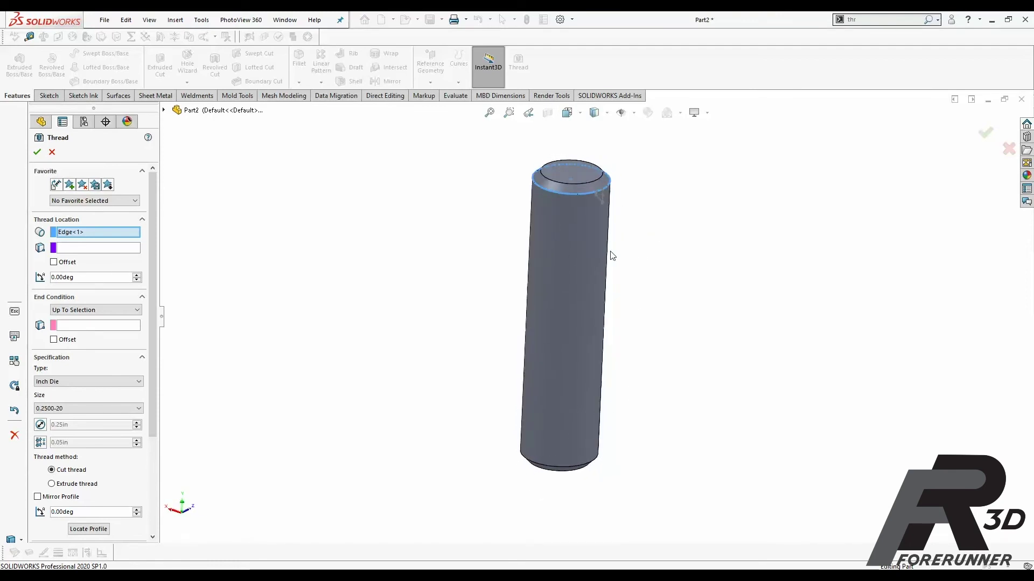
left_click(86, 251)
left_click(554, 170)
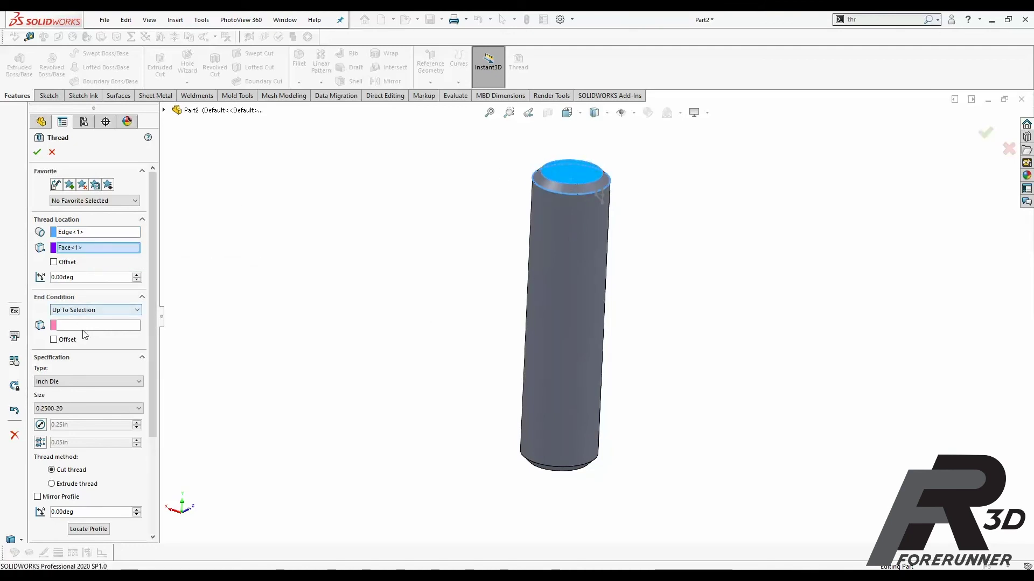
left_click(103, 326)
middle_click_drag(578, 448, 553, 408)
End the thread Up To Selection at the cylinder's bottom face.
left_click(557, 435)
middle_click_drag(596, 212, 388, 321)
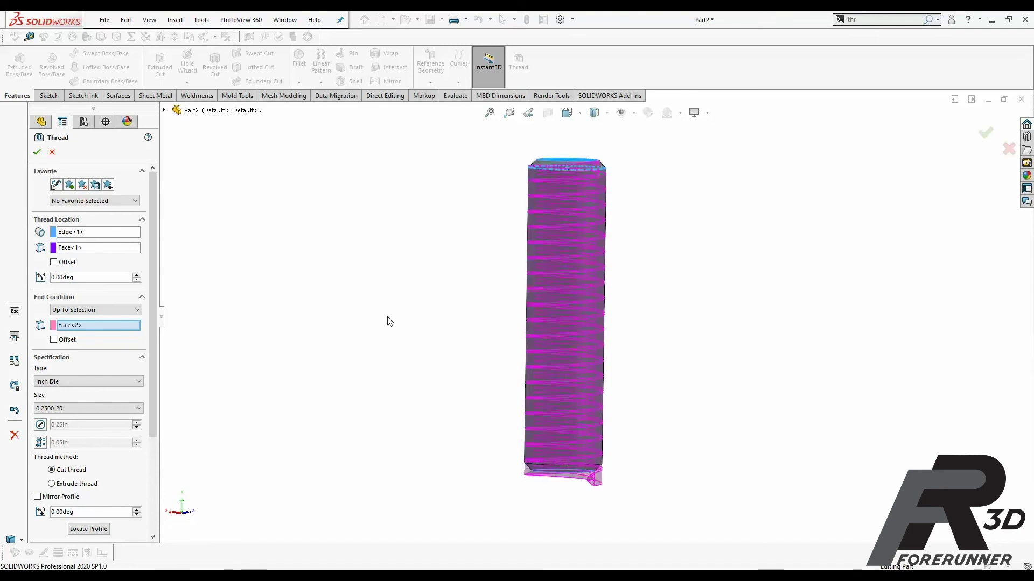
left_click(137, 310)
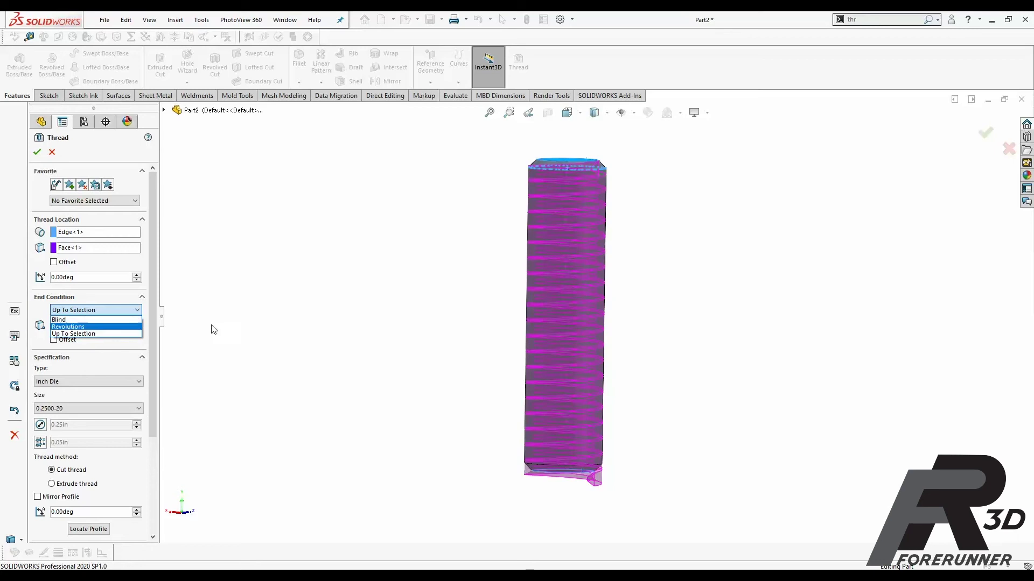
left_click(301, 314)
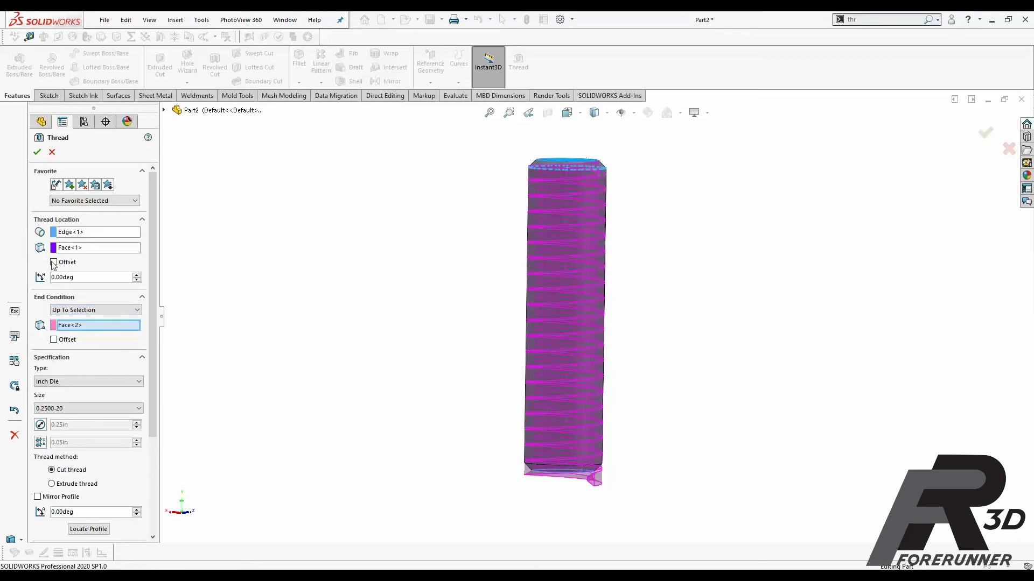
scroll(594, 183, "down", 4)
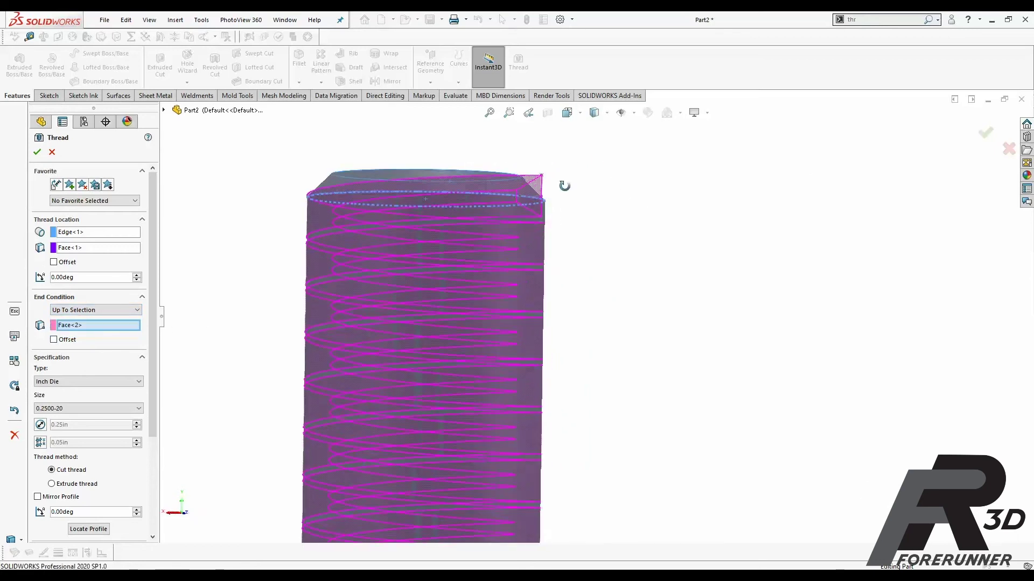
scroll(586, 390, "up", 3)
middle_click_drag(586, 390, 600, 145)
scroll(568, 447, "down", 3)
scroll(556, 470, "up", 3)
scroll(539, 353, "down", 3)
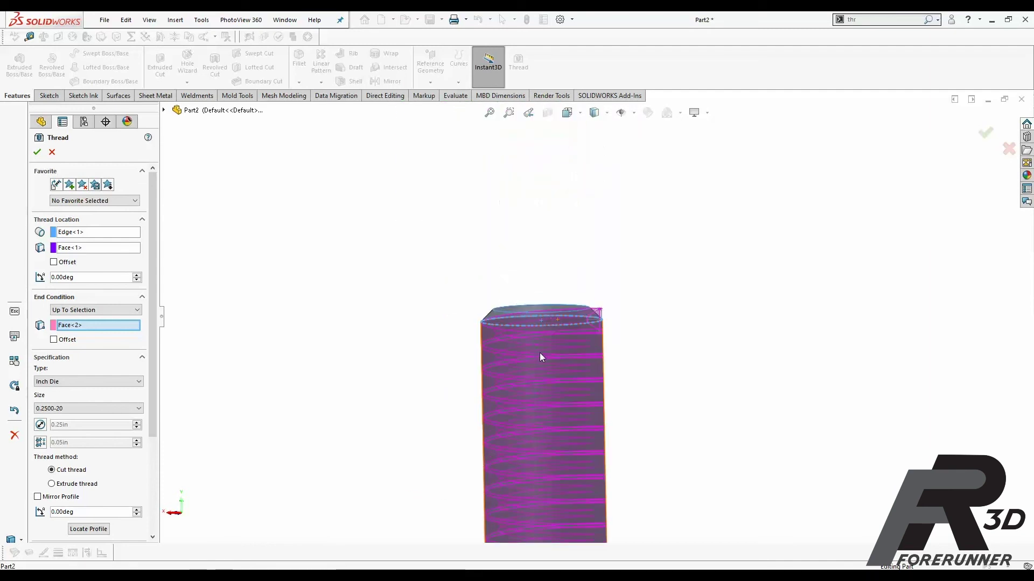
Offset the thread start 0.10in reversed above the top and the end 0.10in past the bottom.
left_click(54, 263)
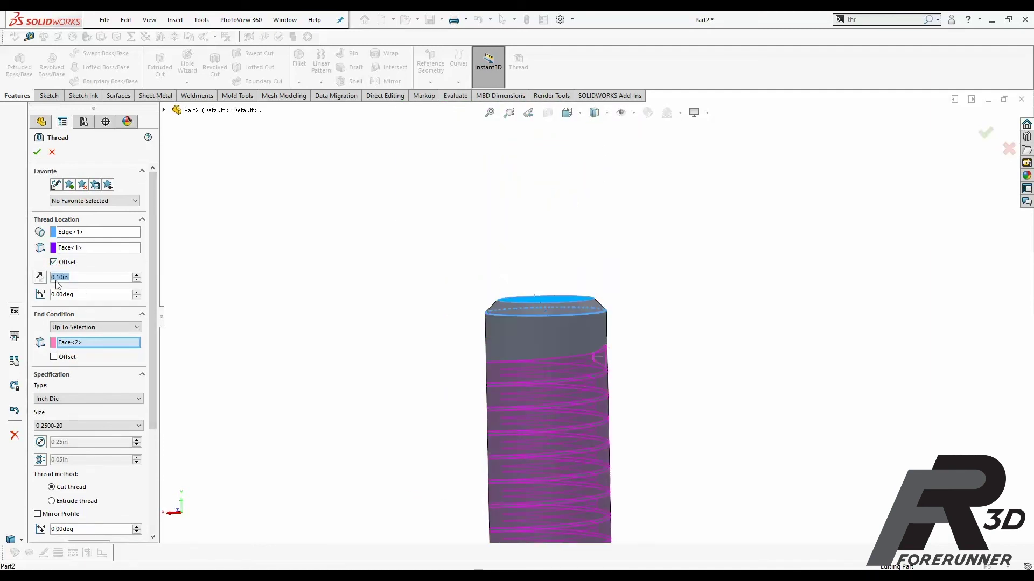
left_click(39, 277)
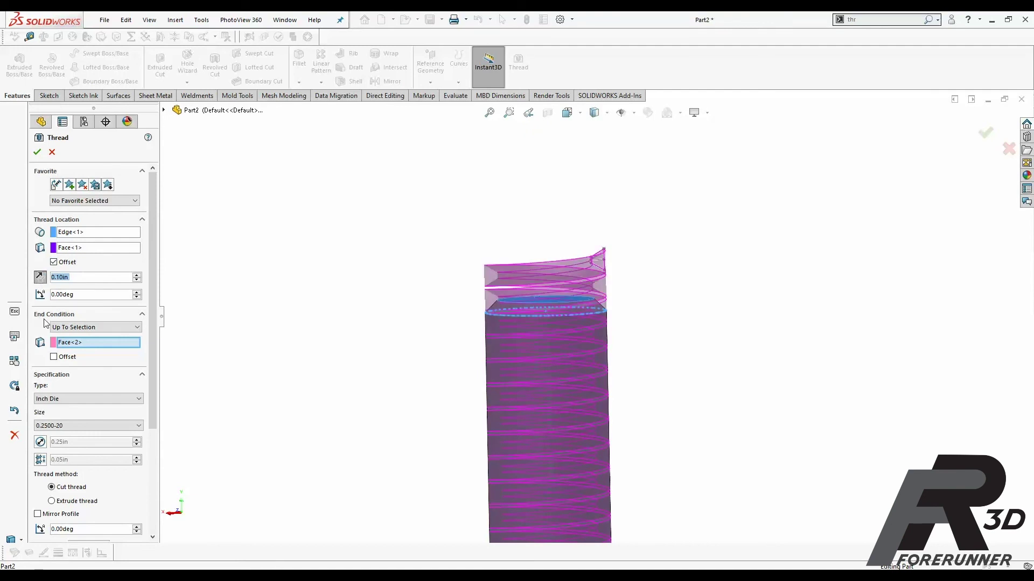
left_click(53, 357)
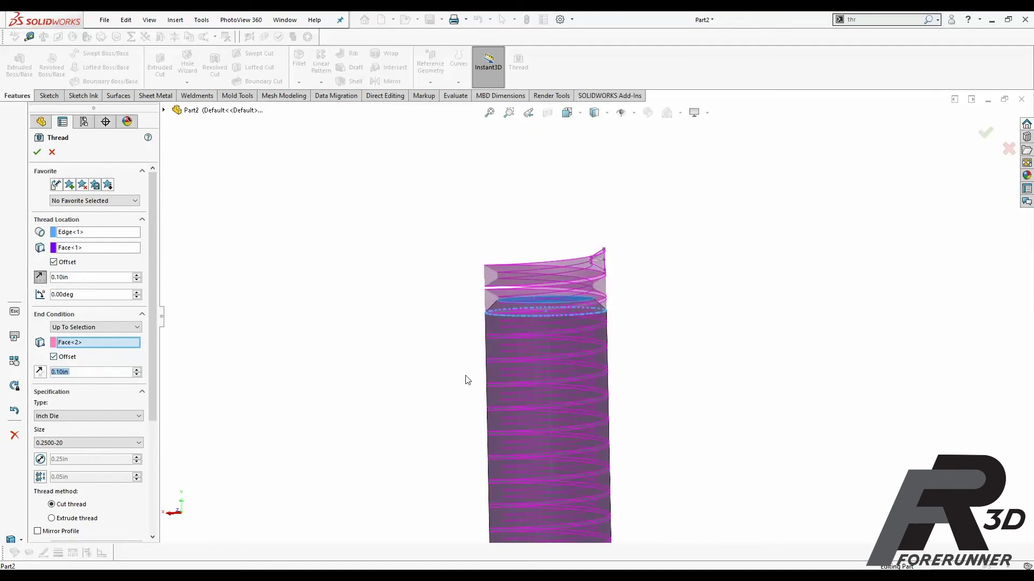
middle_click_drag(467, 380, 607, 262)
scroll(591, 247, "down", 2)
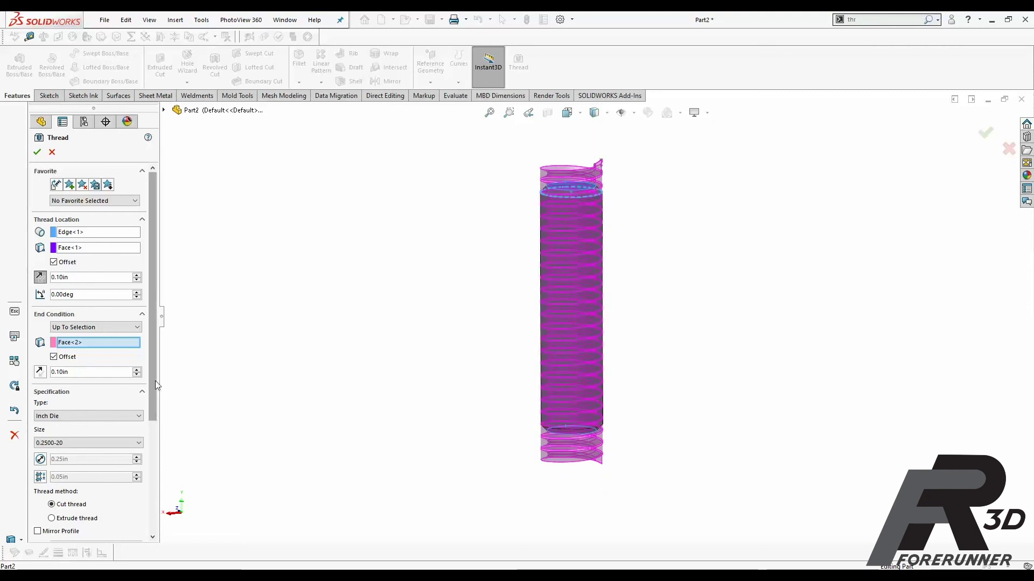
scroll(152, 380, "down", 5)
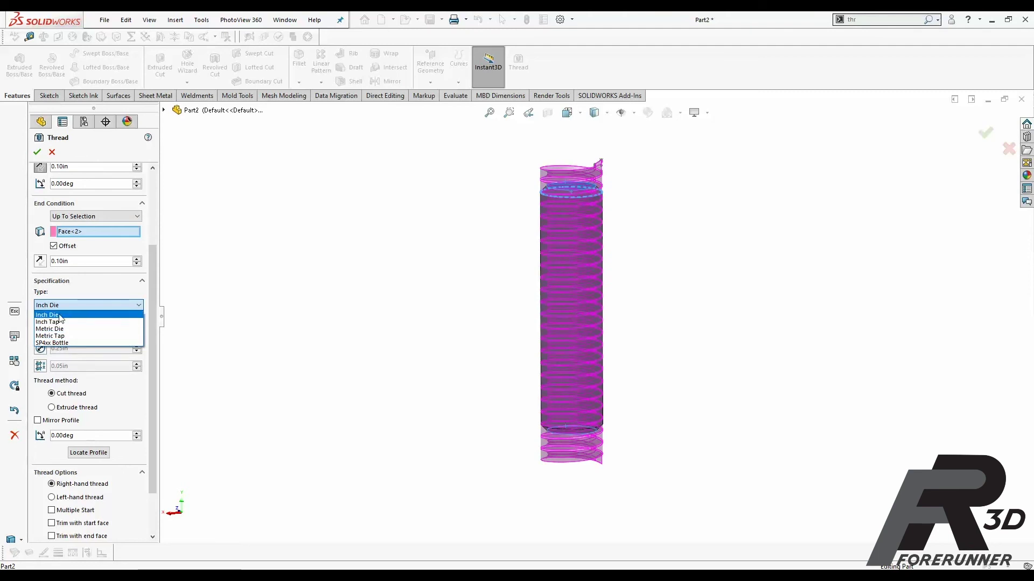
left_click(69, 317)
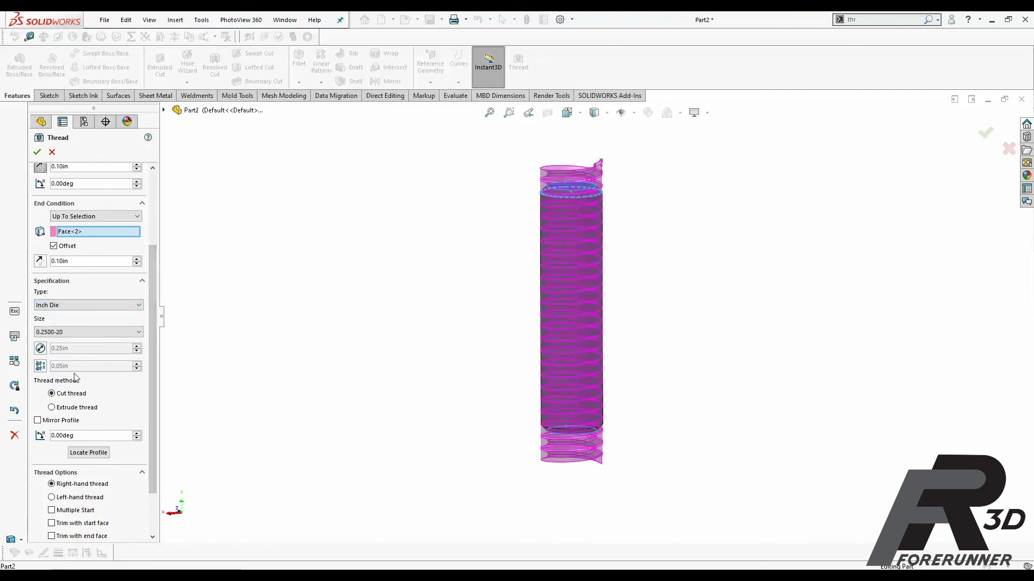
left_click(88, 333)
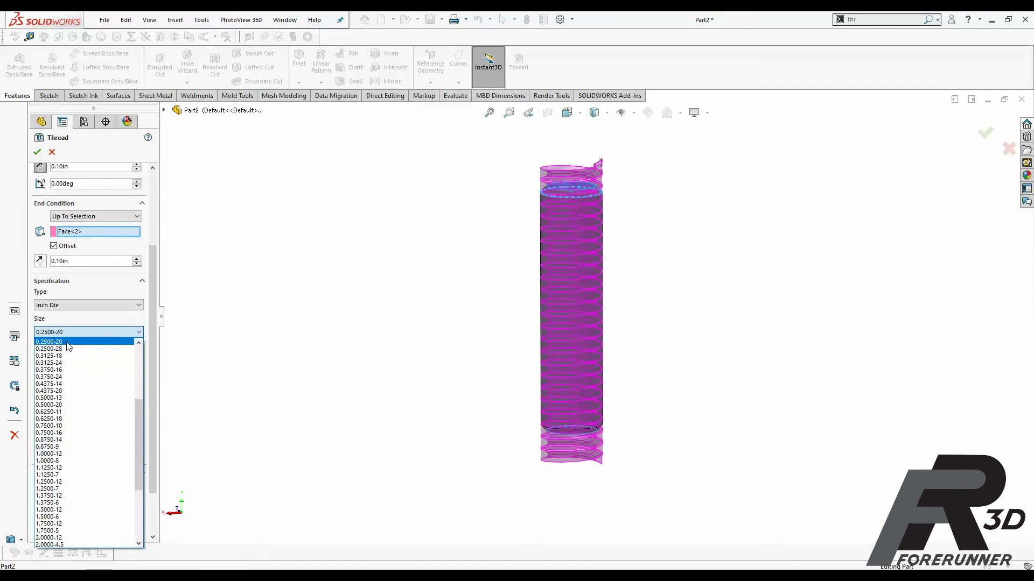
left_click(50, 342)
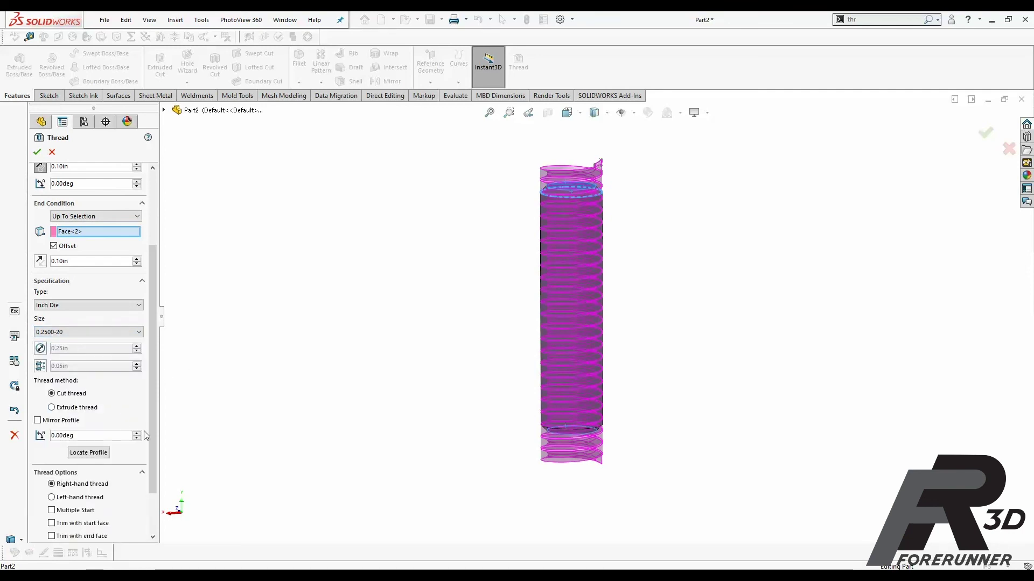
scroll(145, 435, "down", 3)
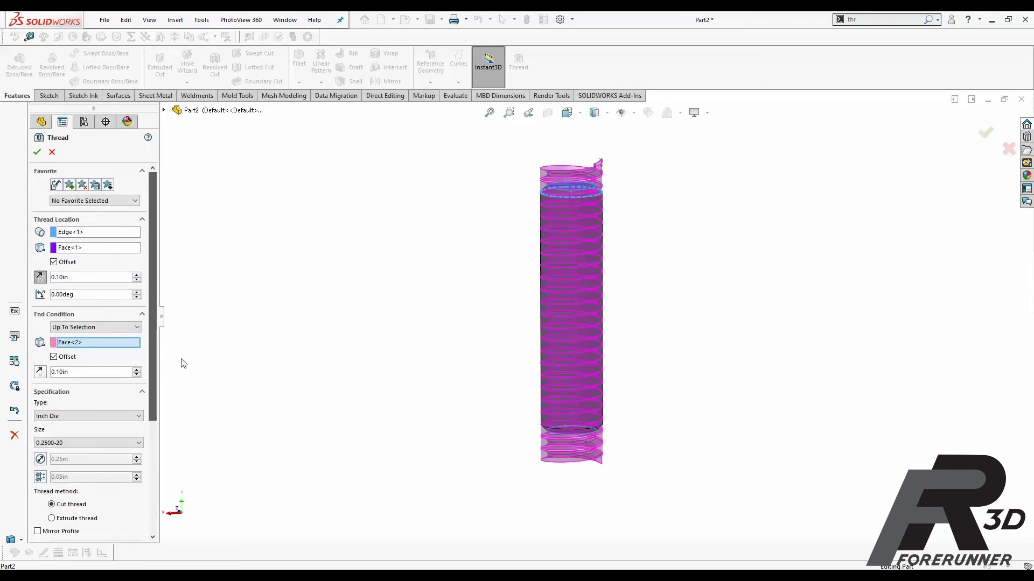
Create Thread2 and inspect the 0.2500-20 cut thread along the whole shaft.
left_click(35, 152)
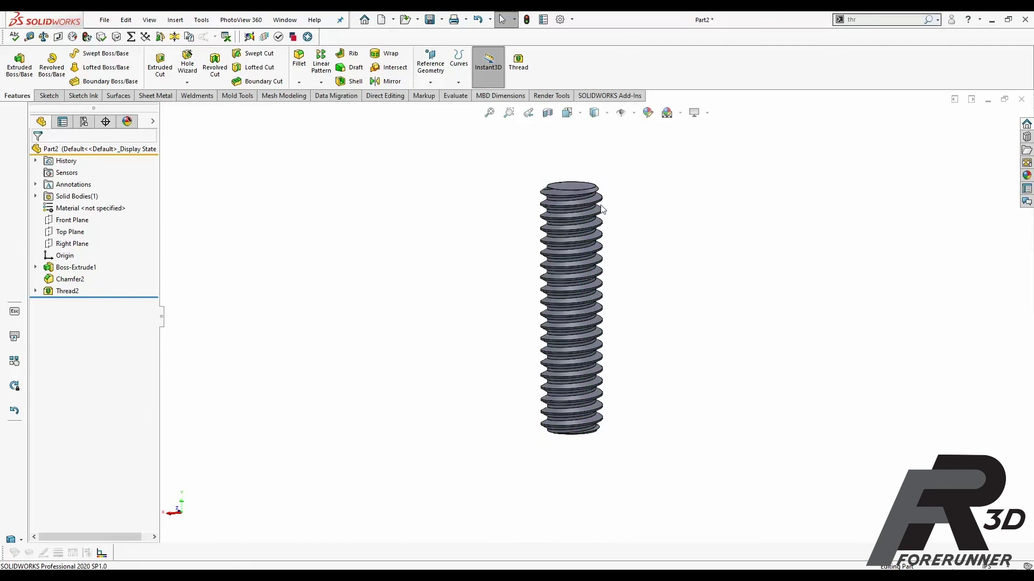
scroll(592, 221, "down", 6)
middle_click_drag(570, 231, 641, 285)
scroll(600, 341, "up", 8)
scroll(616, 418, "down", 3)
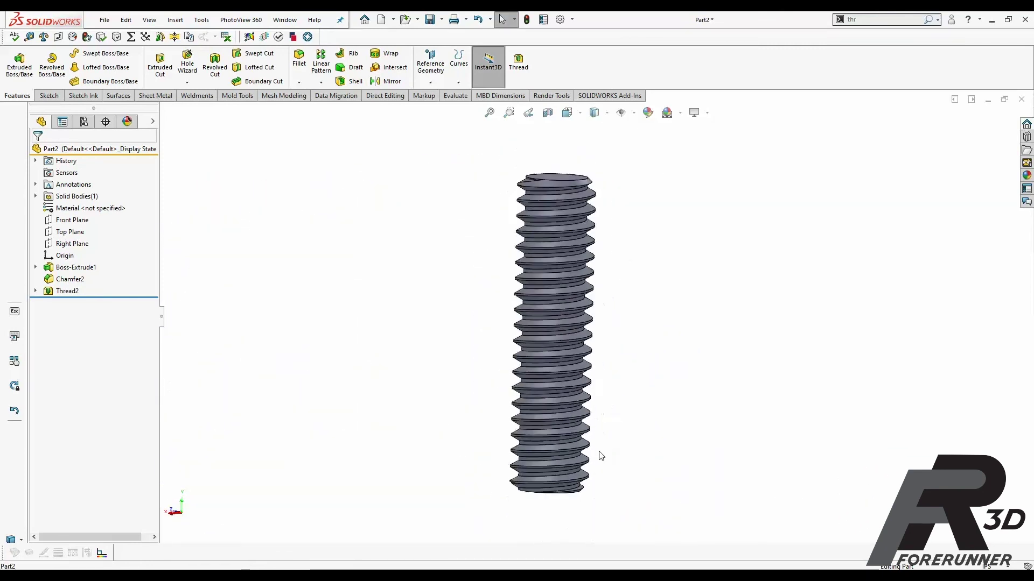
scroll(549, 388, "down", 3)
middle_click_drag(549, 387, 638, 238)
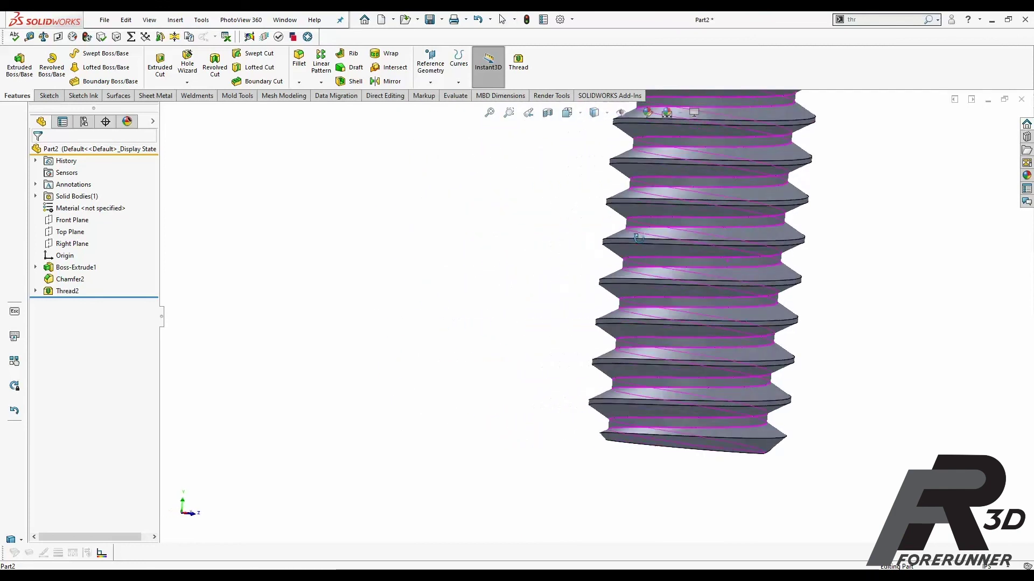
scroll(770, 257, "up", 5)
middle_click_drag(770, 256, 618, 283)
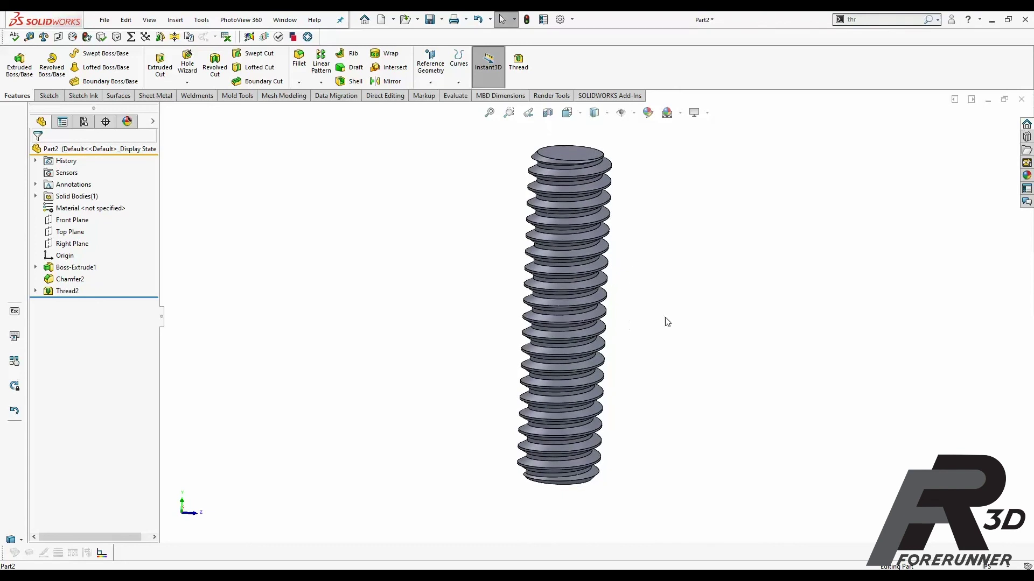
mouse_move(675, 311)
middle_mouse_down()
mouse_move(662, 302)
mouse_move(638, 320)
mouse_move(579, 307)
mouse_move(577, 293)
mouse_move(591, 302)
mouse_move(593, 282)
mouse_move(689, 319)
middle_mouse_up()
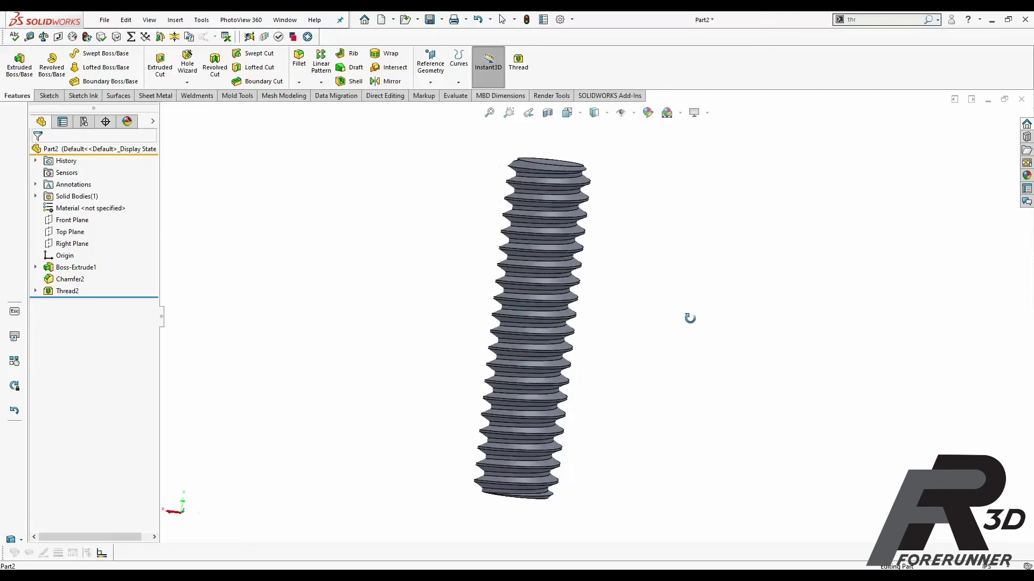